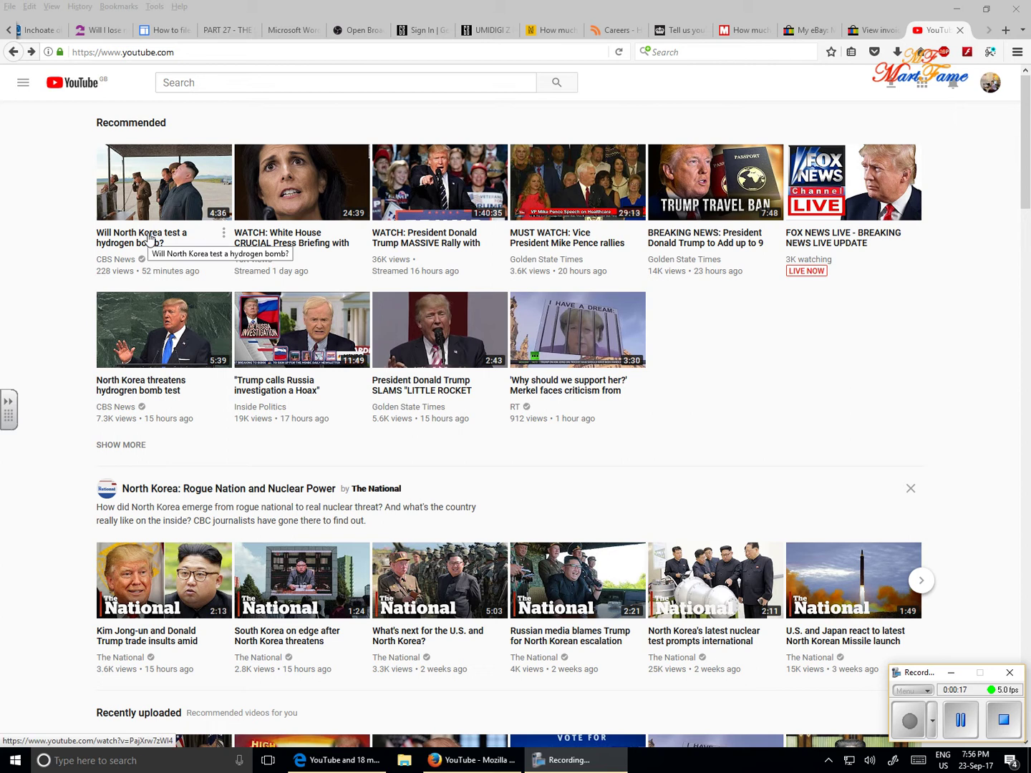
- Open the McCain video in a new tab, close it, and open the account menu
left_click(149, 235)
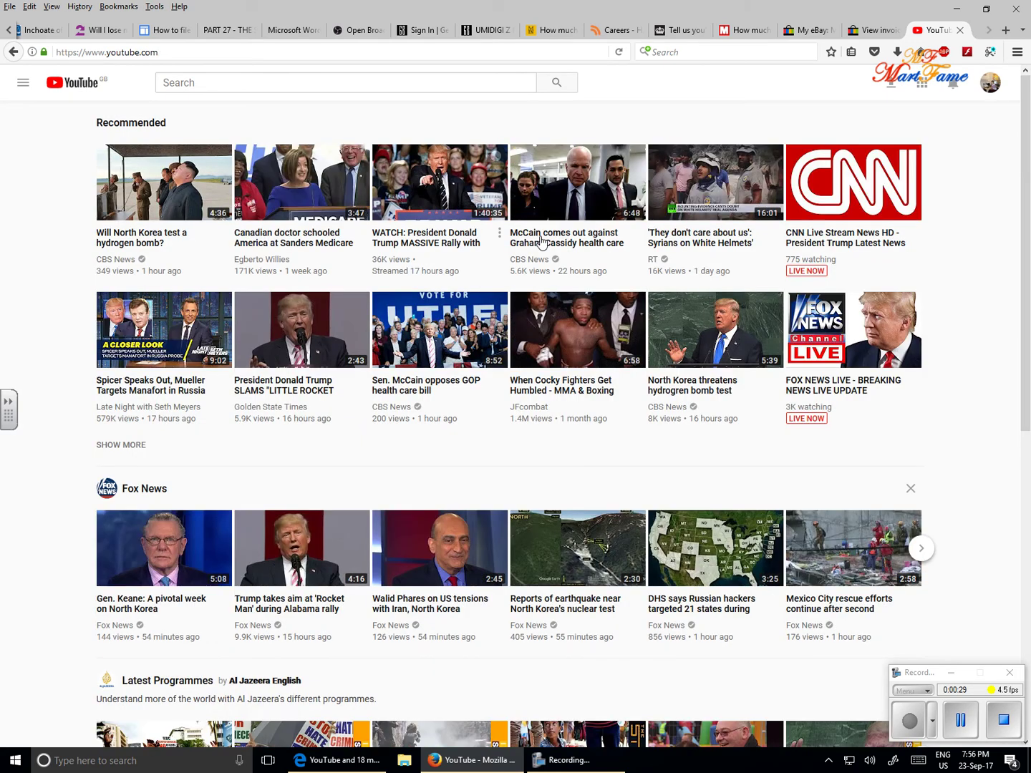
right_click(567, 236)
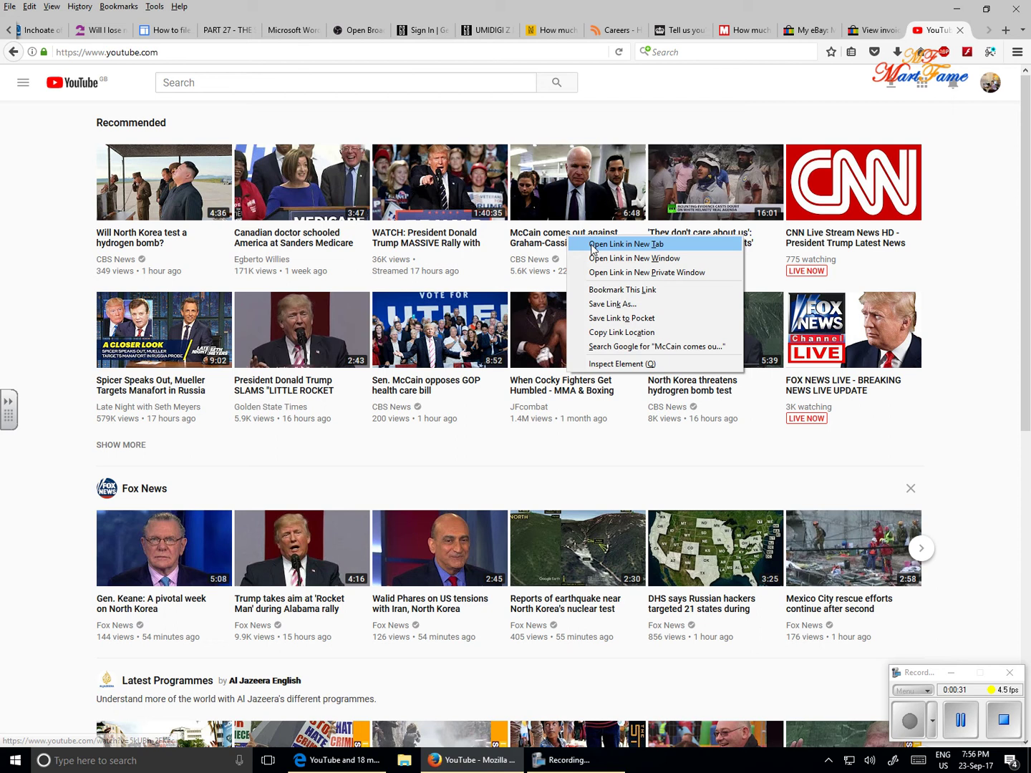
left_click(612, 244)
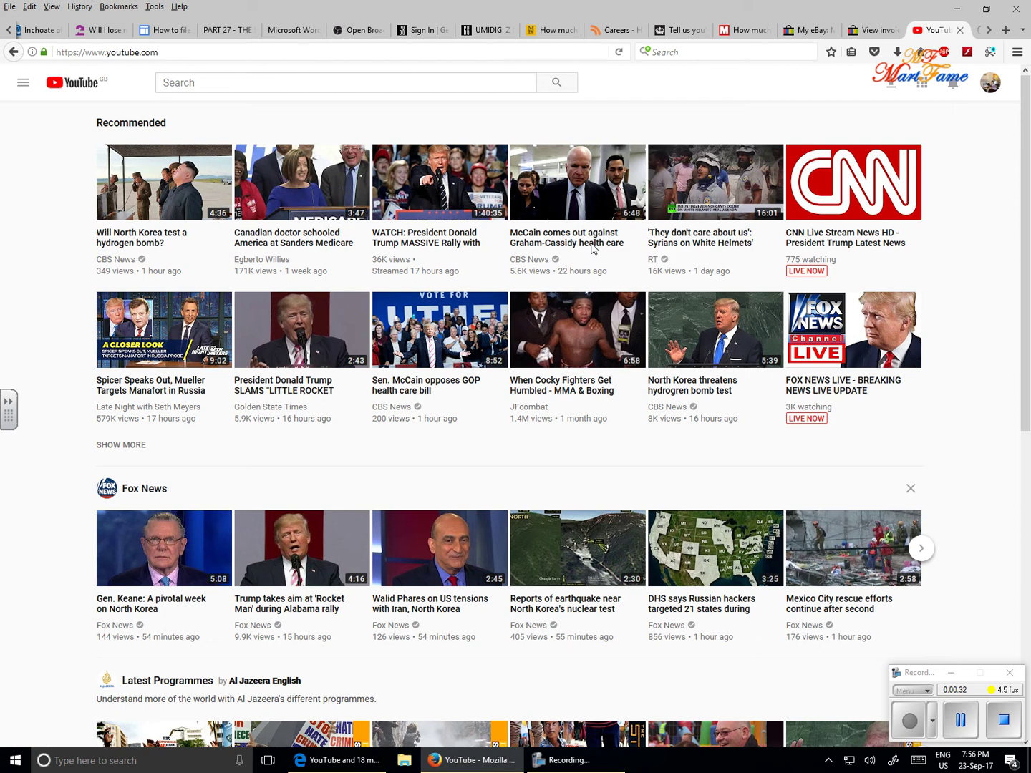
left_click(942, 33)
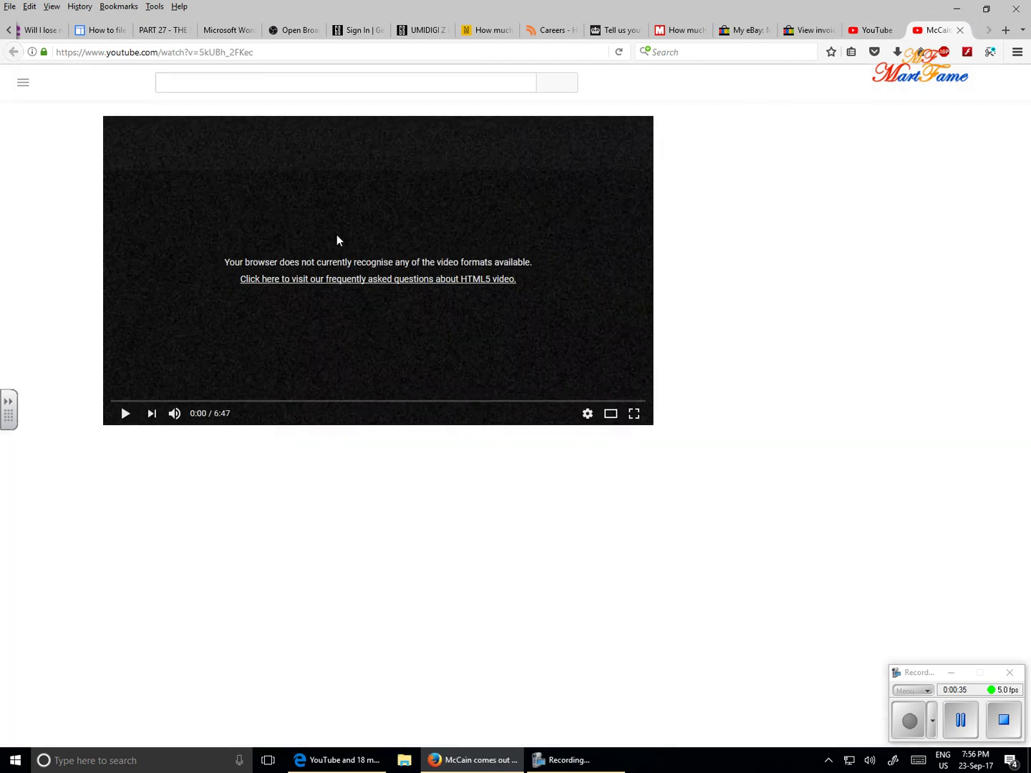
left_click(960, 30)
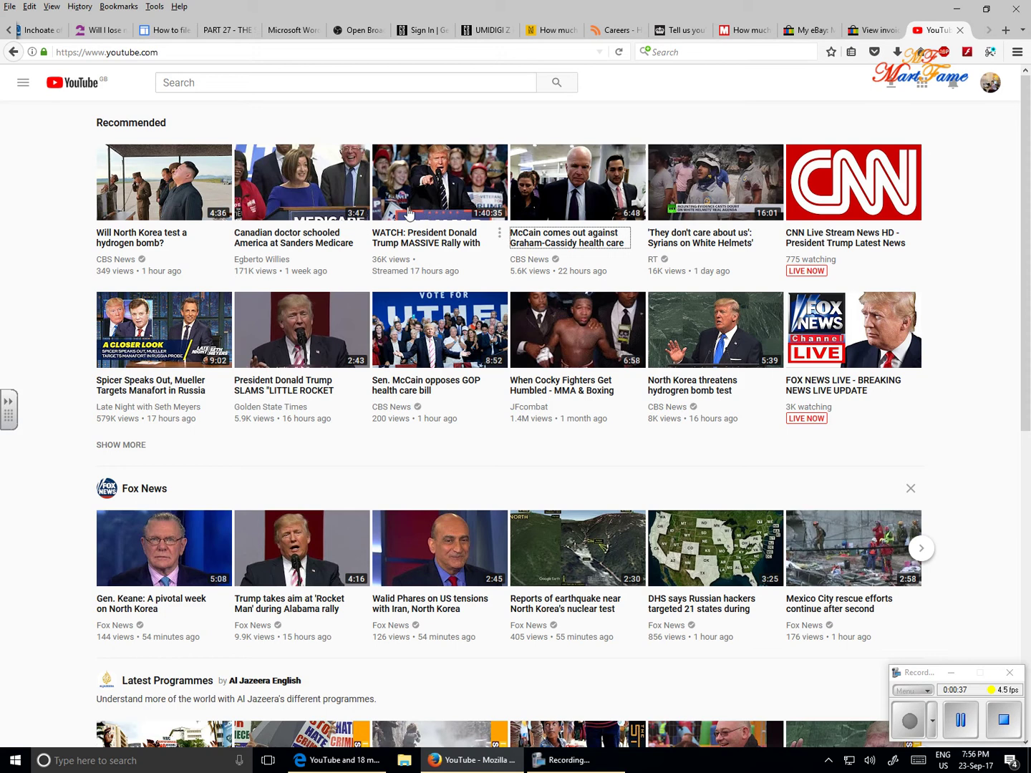
left_click(951, 673)
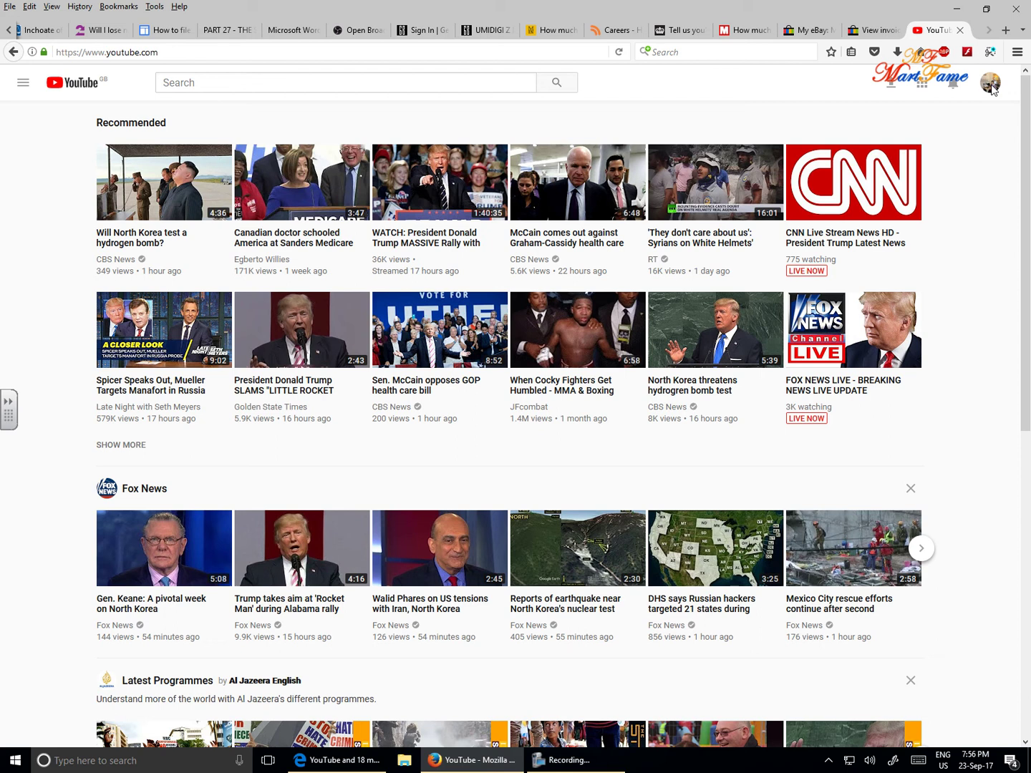
left_click(993, 89)
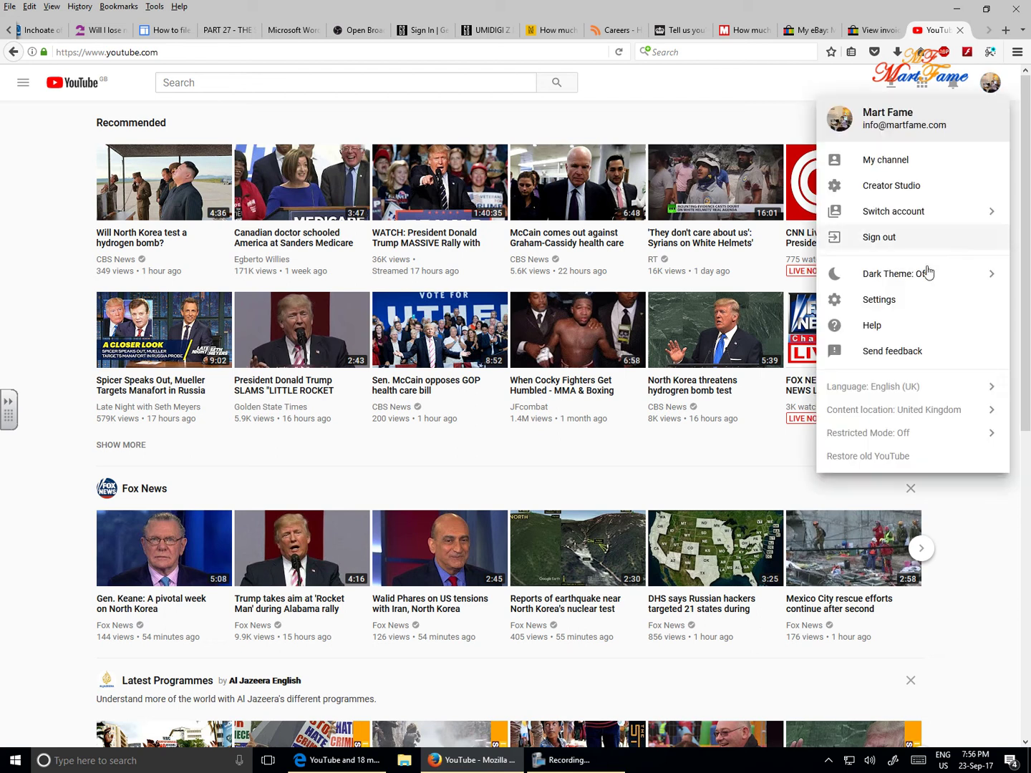
- Choose 'Something is harder to use' and write 'it doesn't load videos properly. it only loads the homepage'
left_click(883, 461)
type("it doesn't")
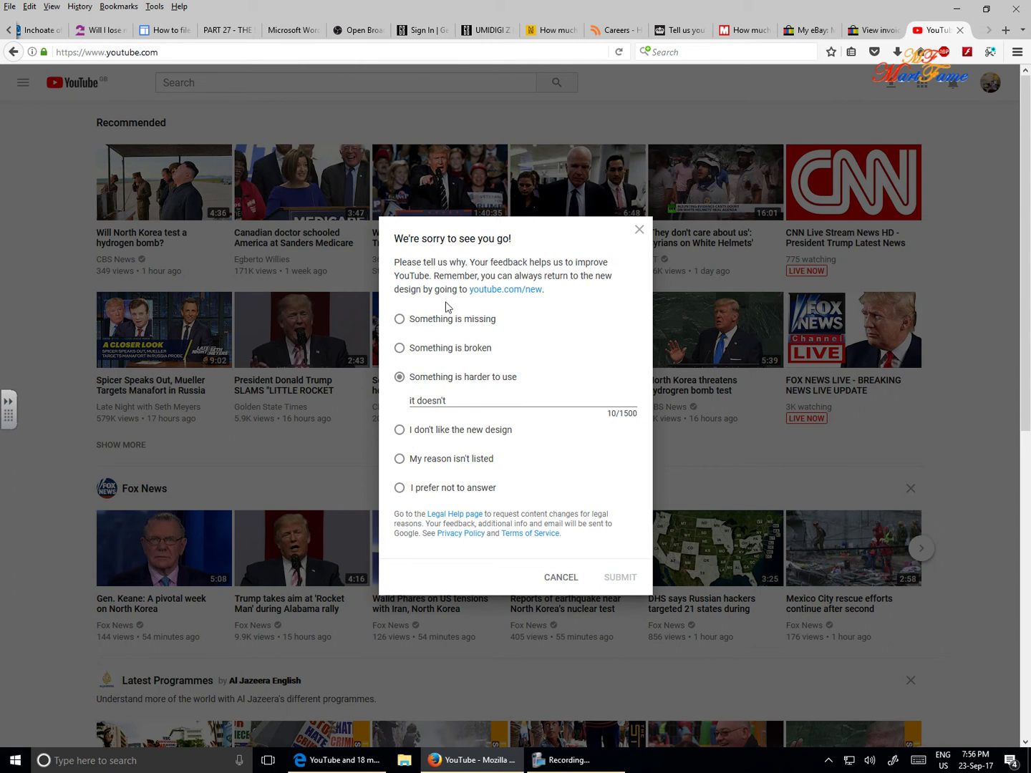
left_click(480, 398)
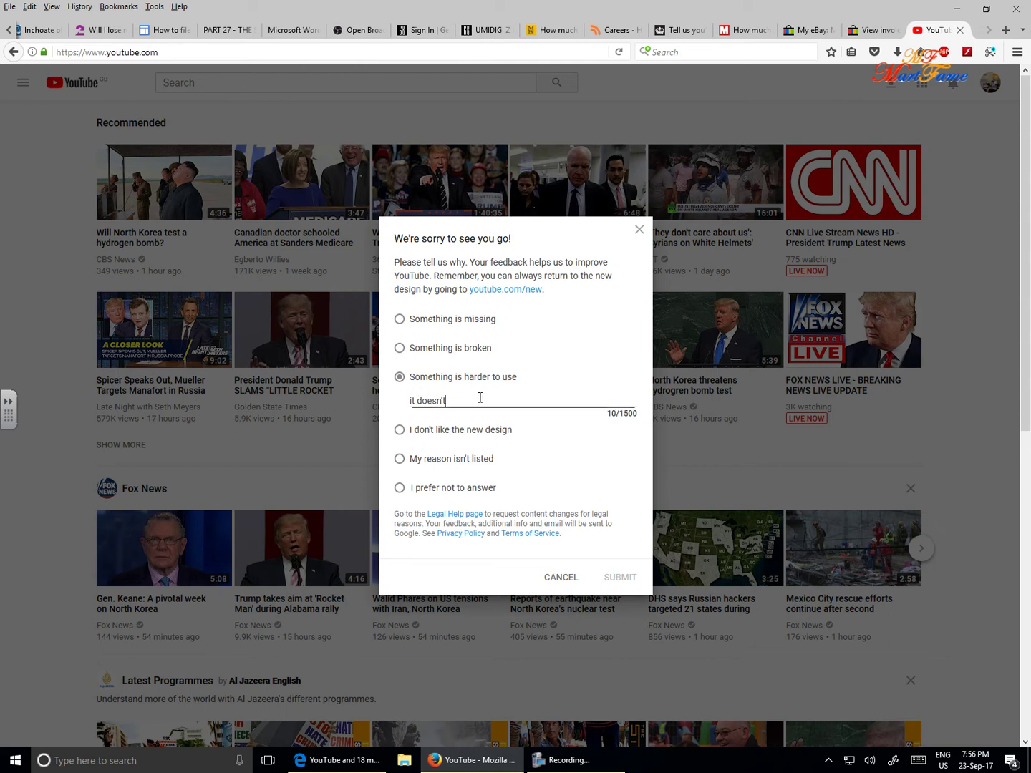
key("alt+space")
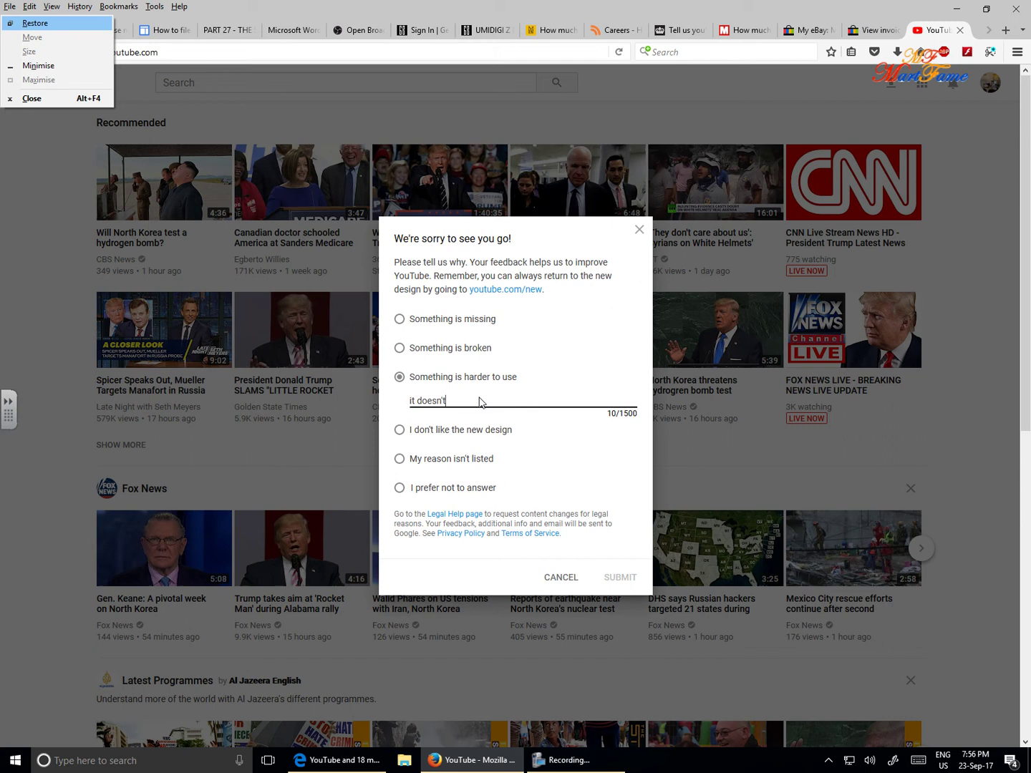
key("Escape")
key("shift+Left")
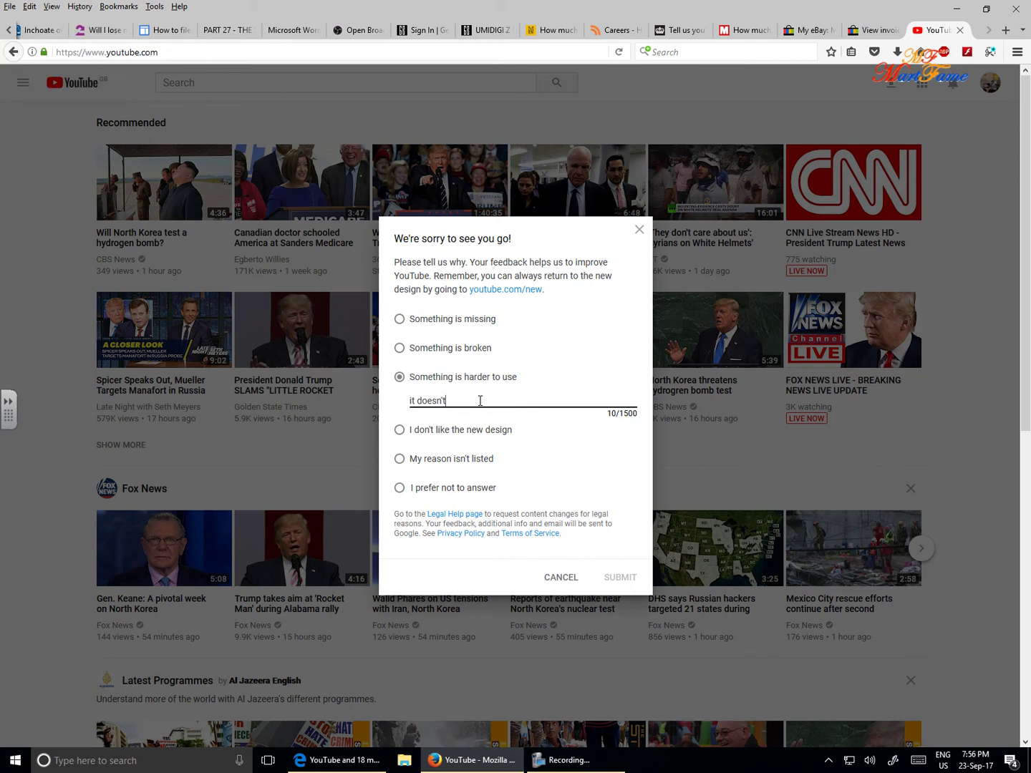
type("load ")
type("vid")
type("eos")
left_click(491, 581)
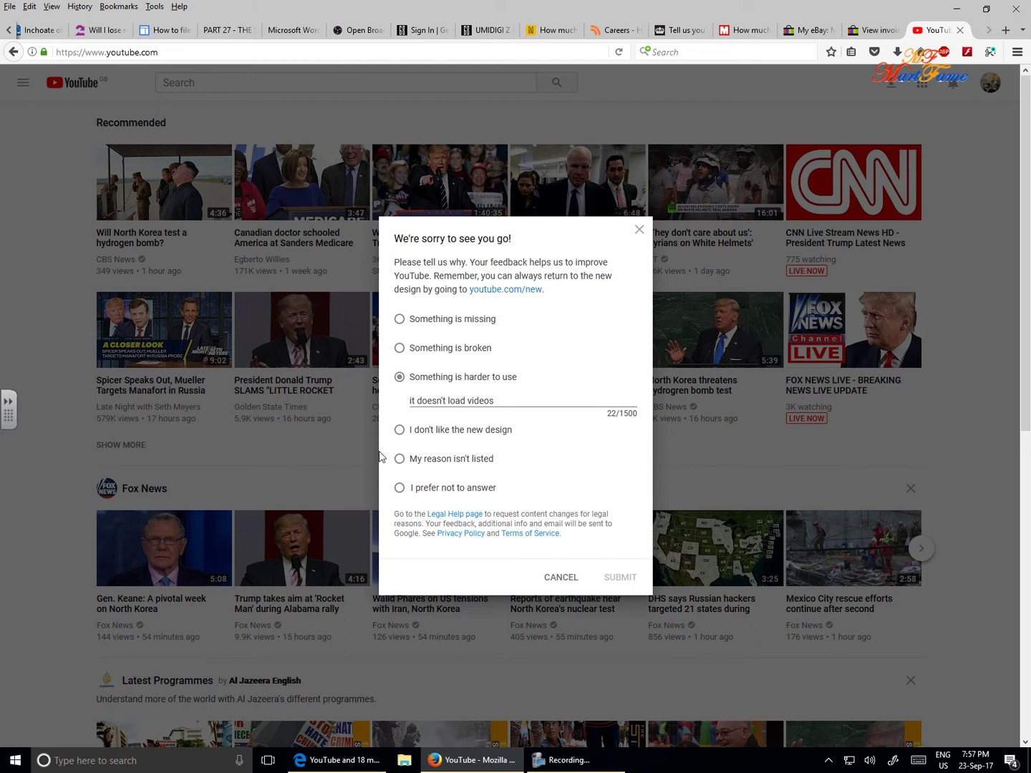
left_click(522, 399)
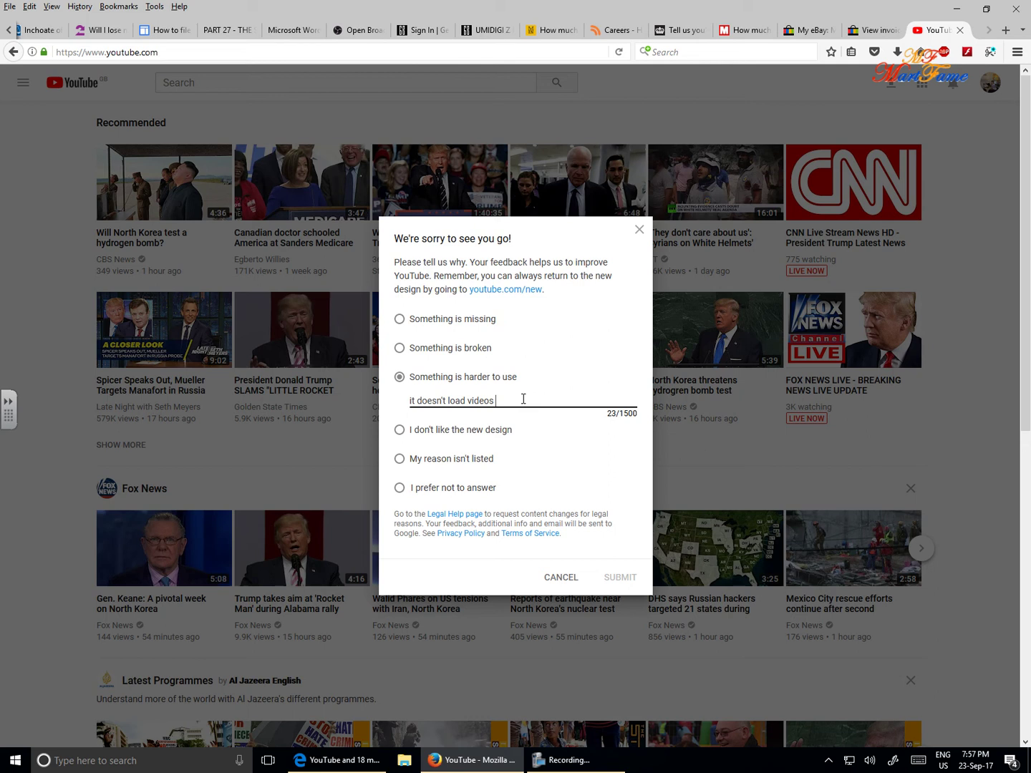
type("prop")
type("ly")
type("pr")
type("rt")
key("BackSpace")
type("it")
type(" only lo")
type("ads th")
type("e ")
type("homepa")
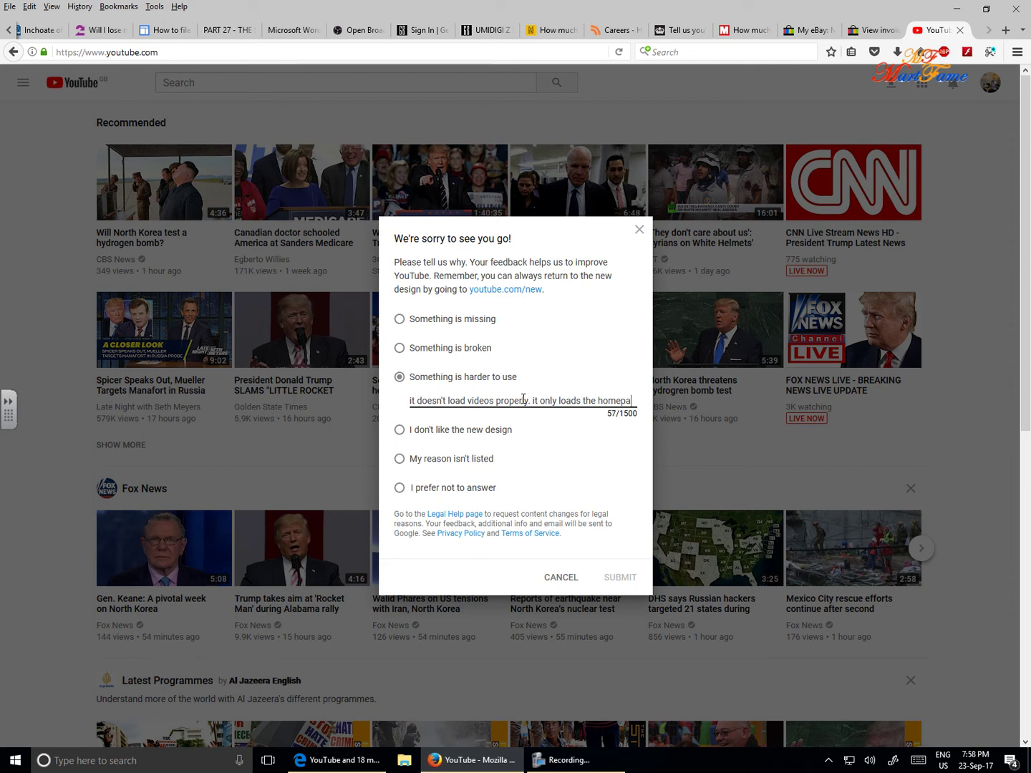
type("ge")
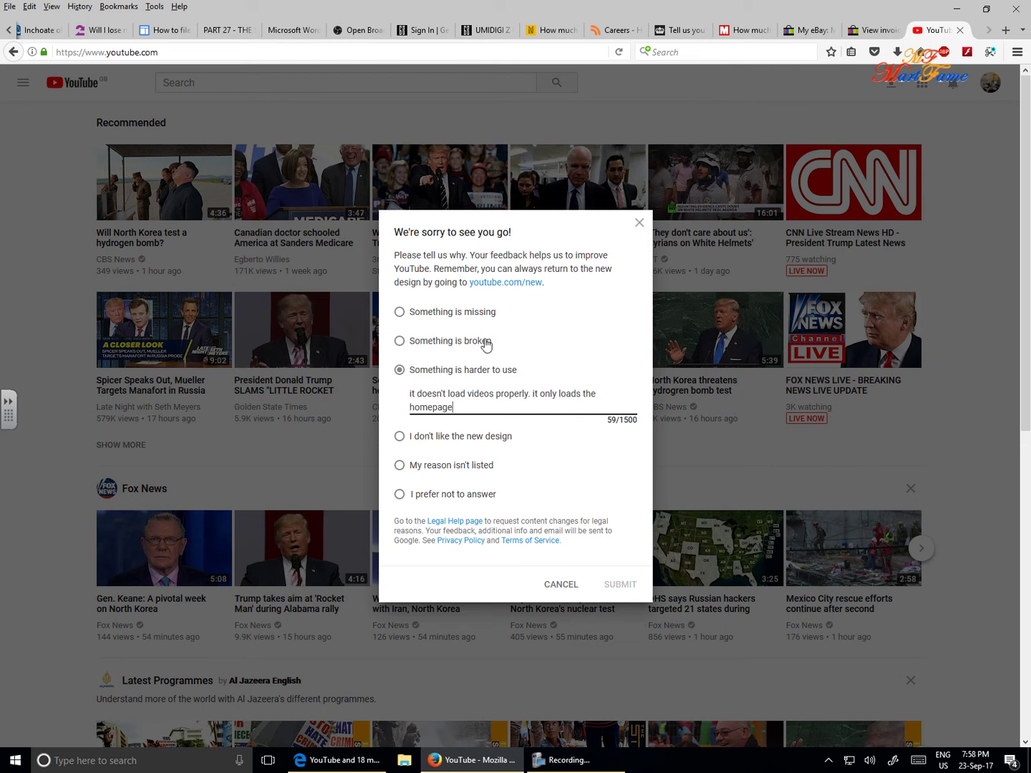
- Move the note under 'My reason isn't listed' and submit the feedback
left_click(612, 588)
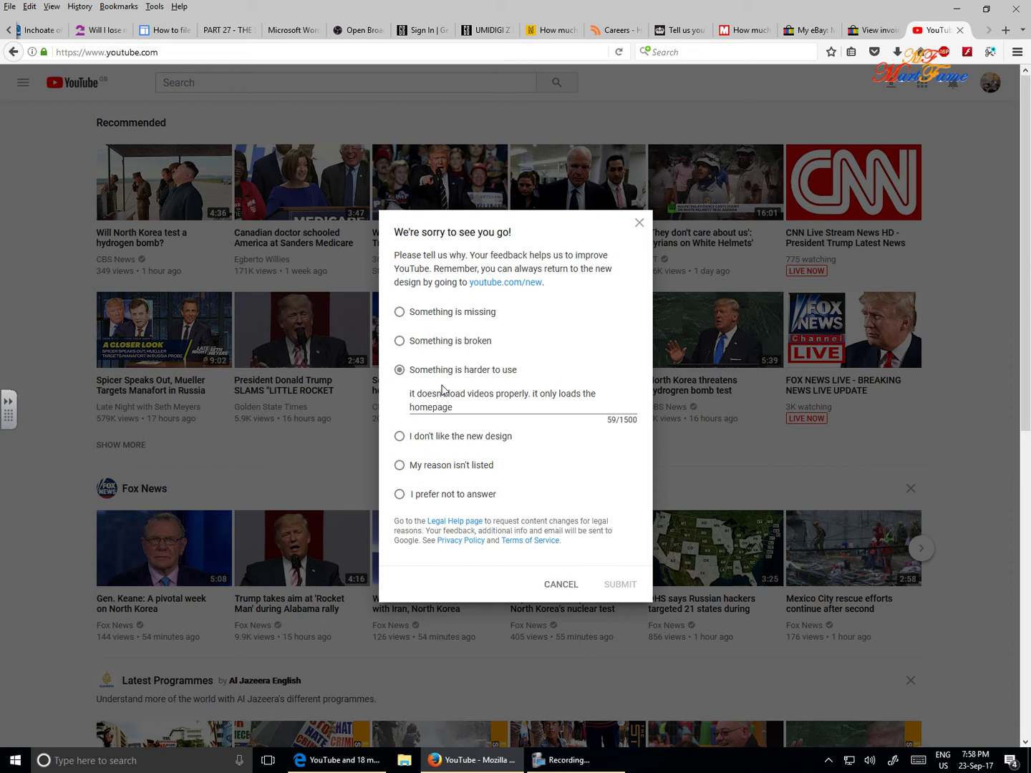
left_click_drag(471, 411, 410, 399)
key("ctrl+c")
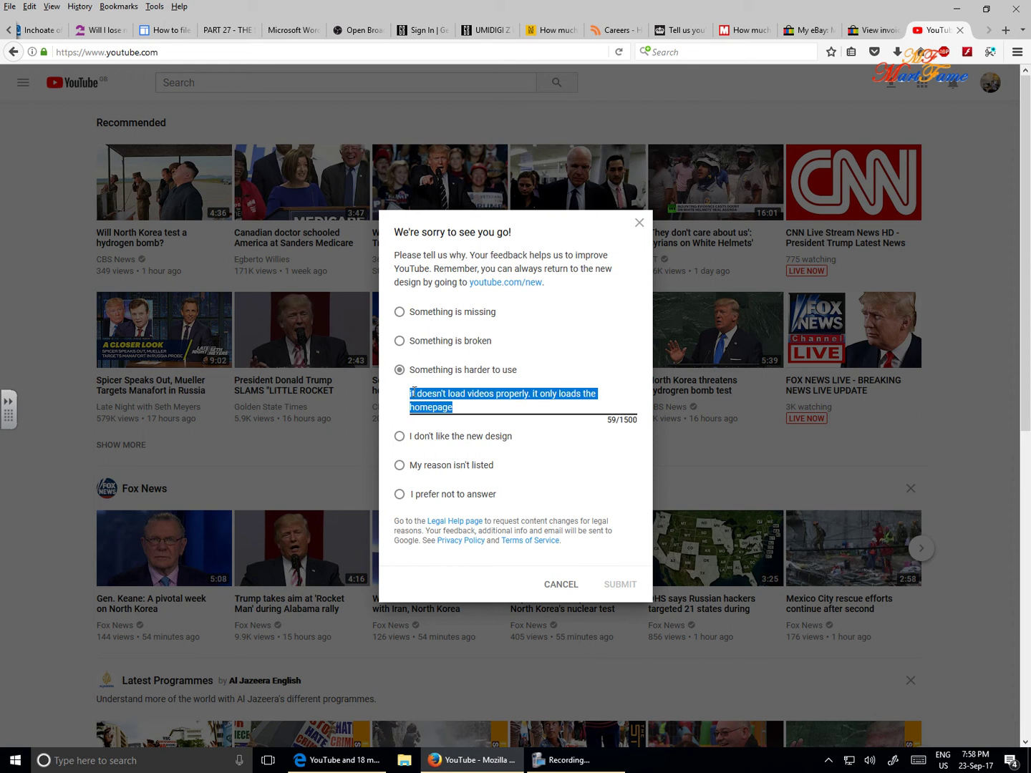
key("BackSpace")
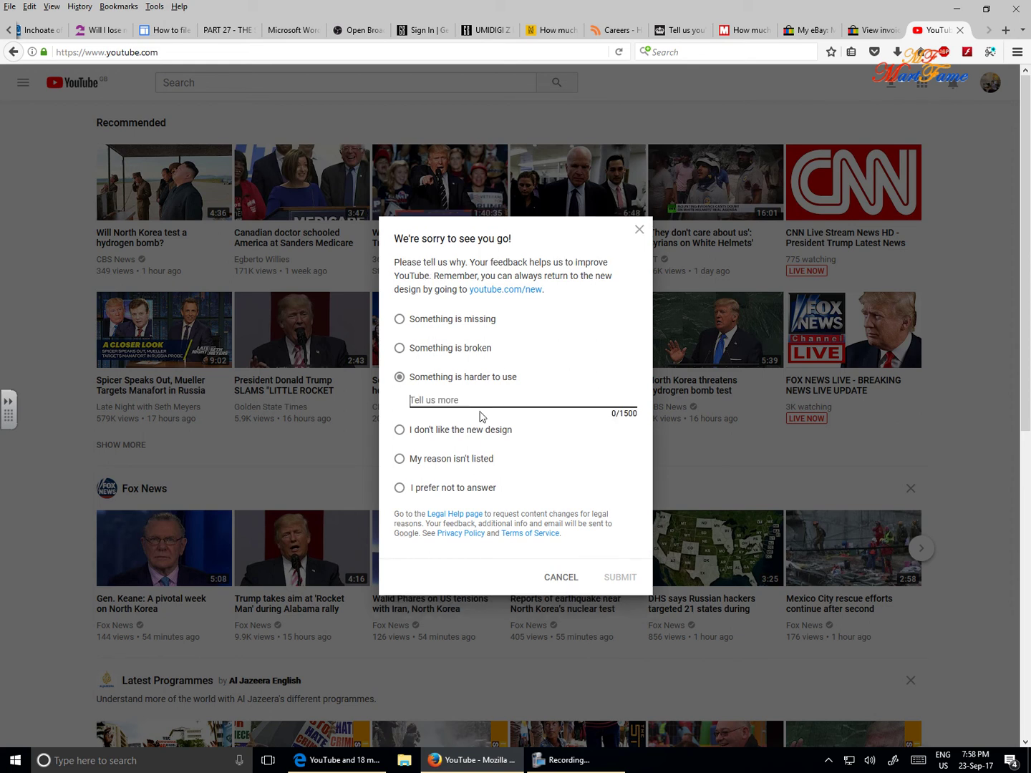
left_click(400, 459)
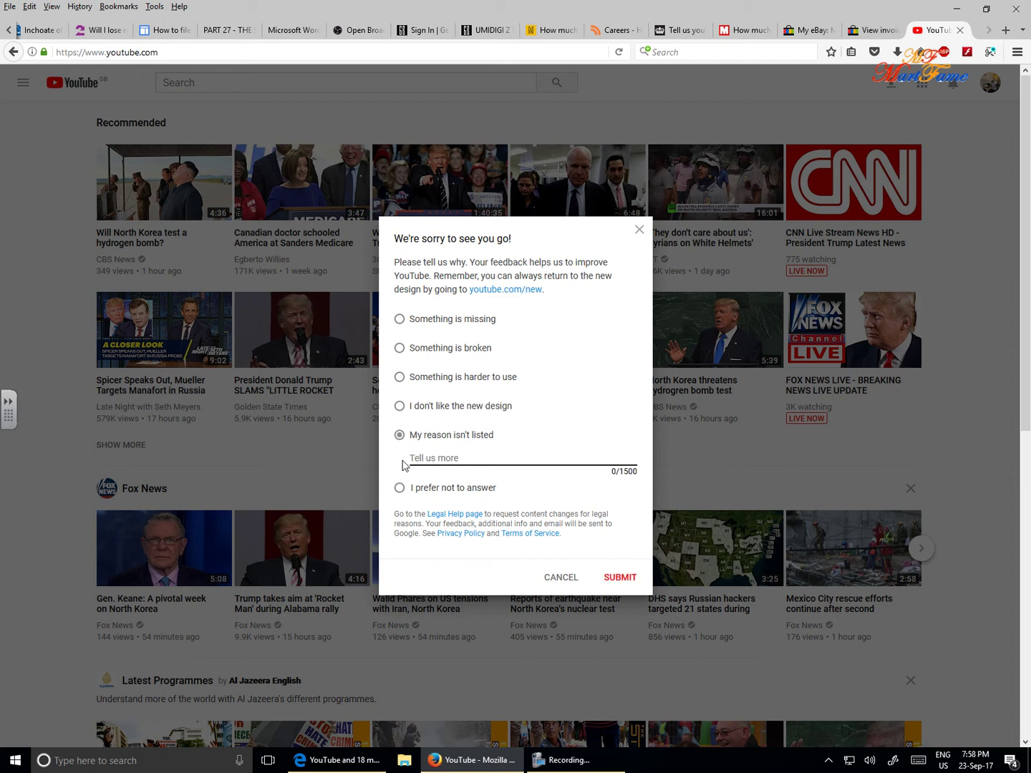
key("ctrl+v")
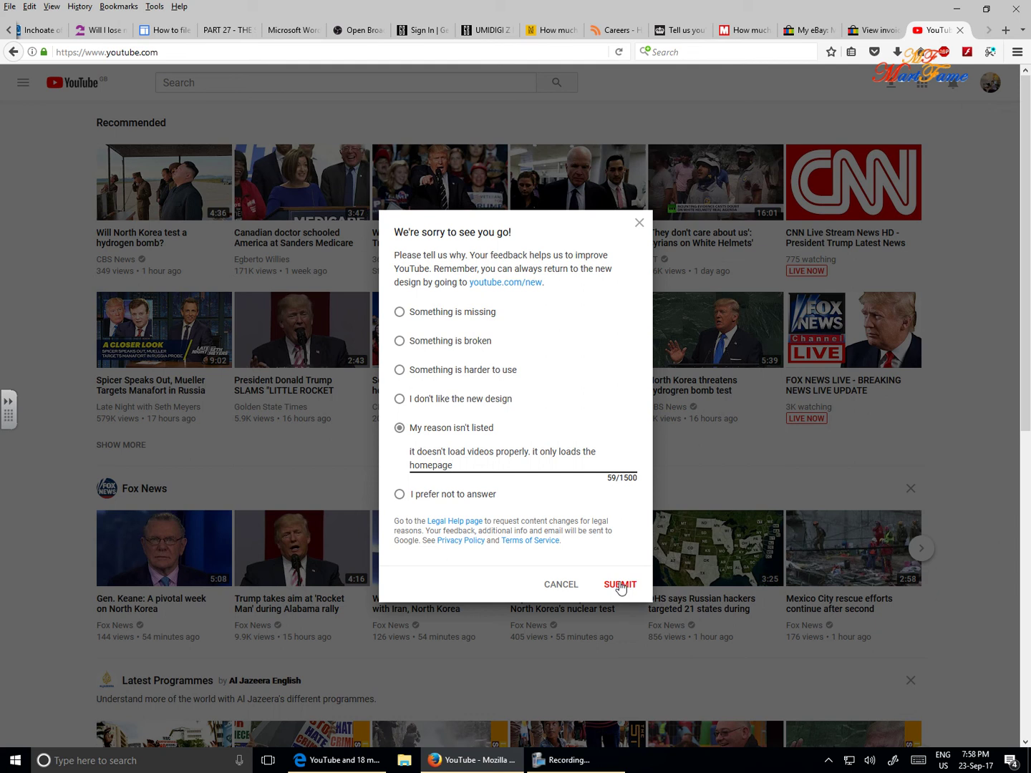
left_click(620, 585)
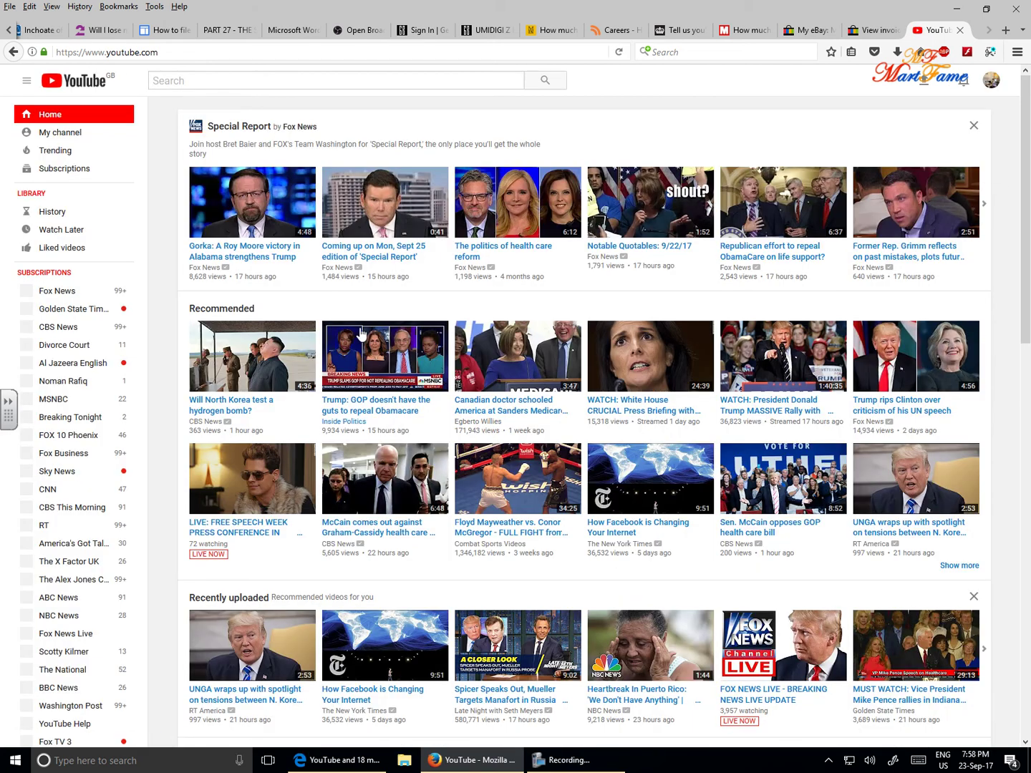
right_click(268, 252)
left_click(250, 252)
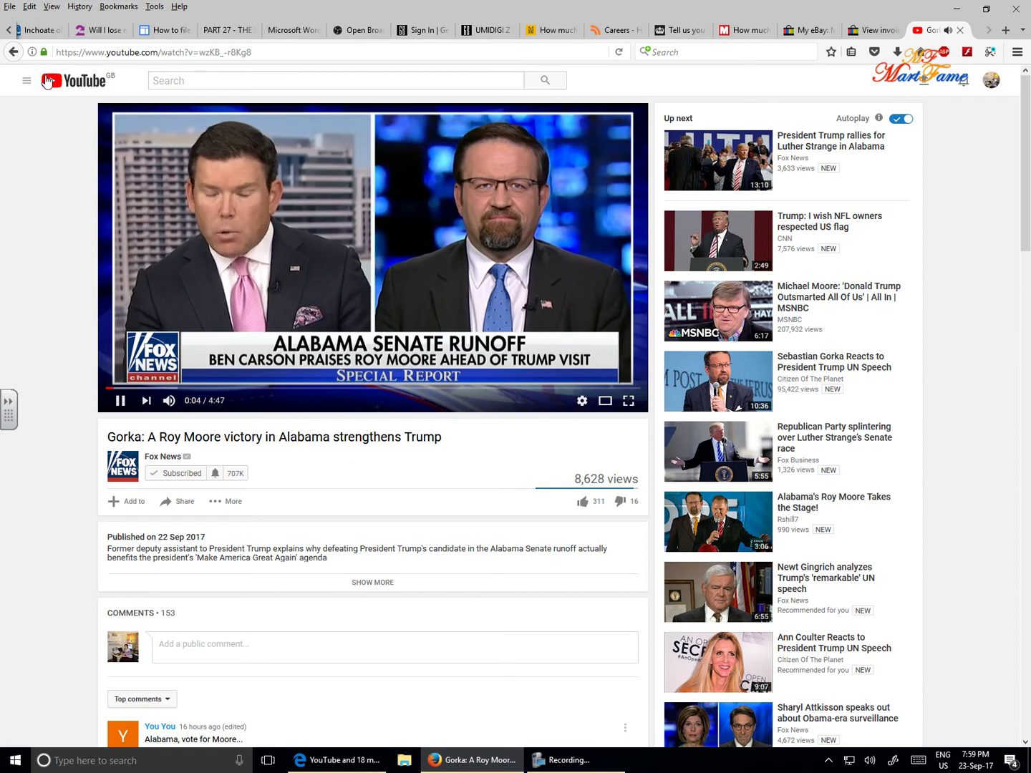
left_click(14, 53)
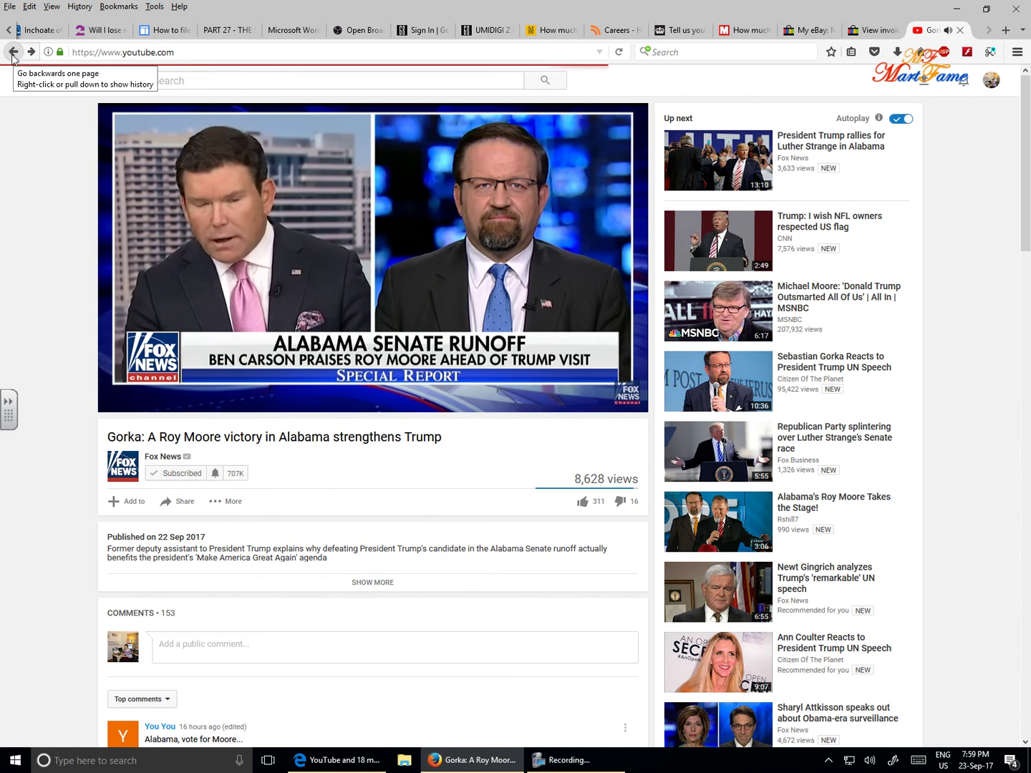
left_click(12, 53)
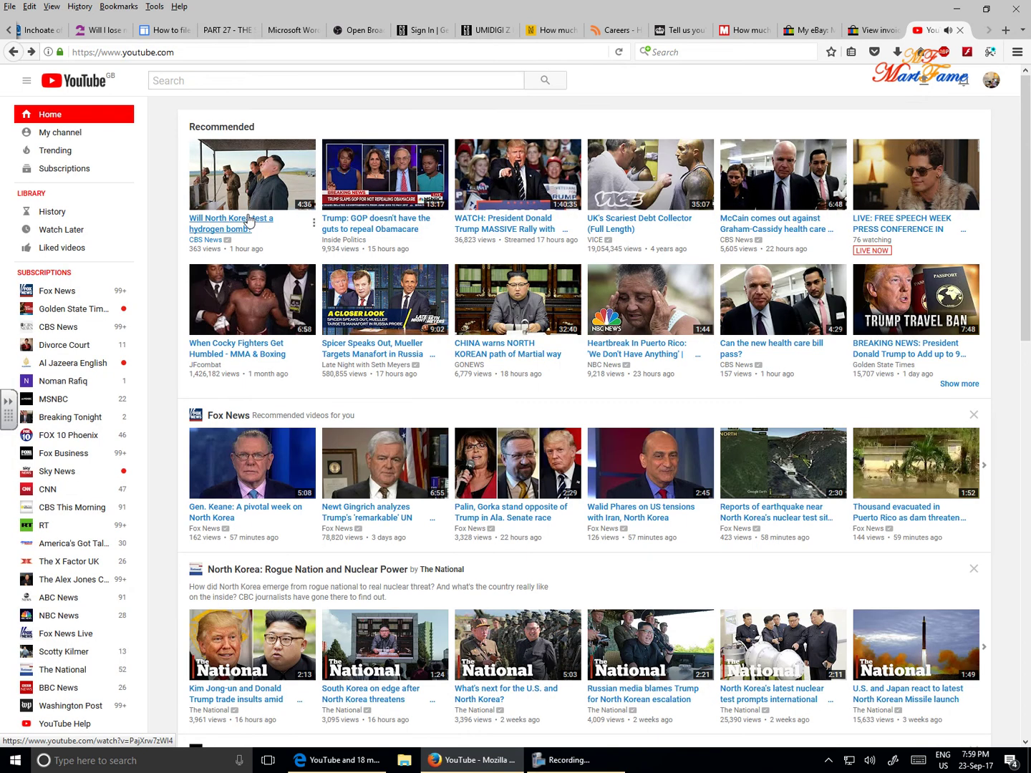
right_click(245, 225)
left_click(278, 228)
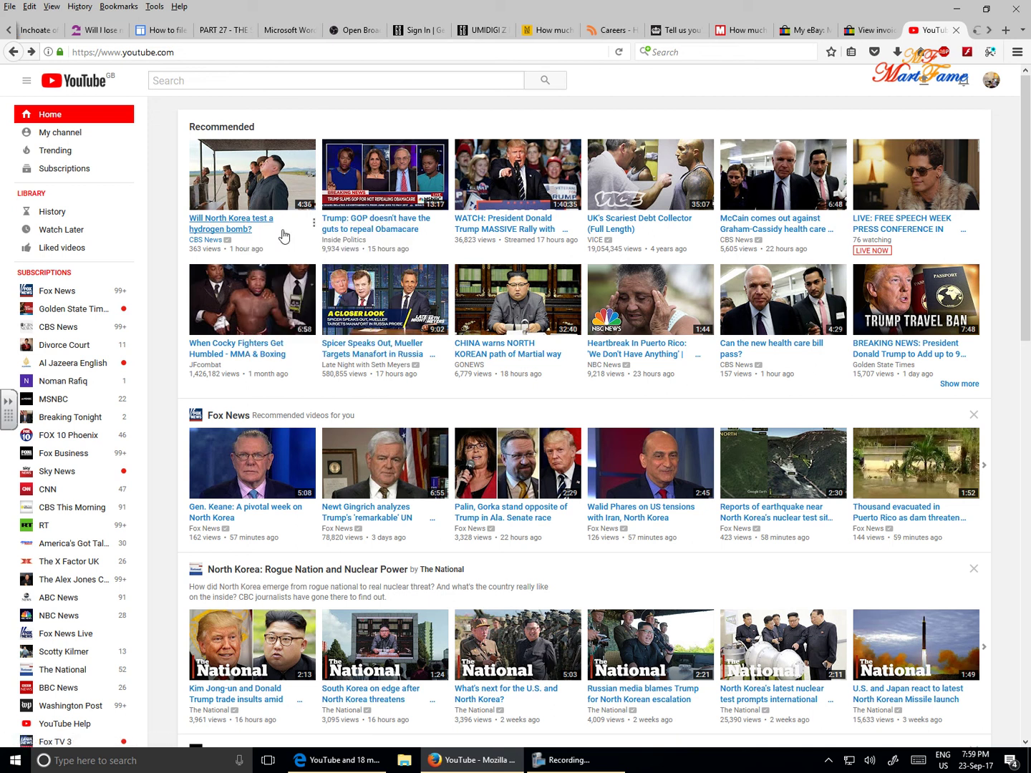
left_click(935, 32)
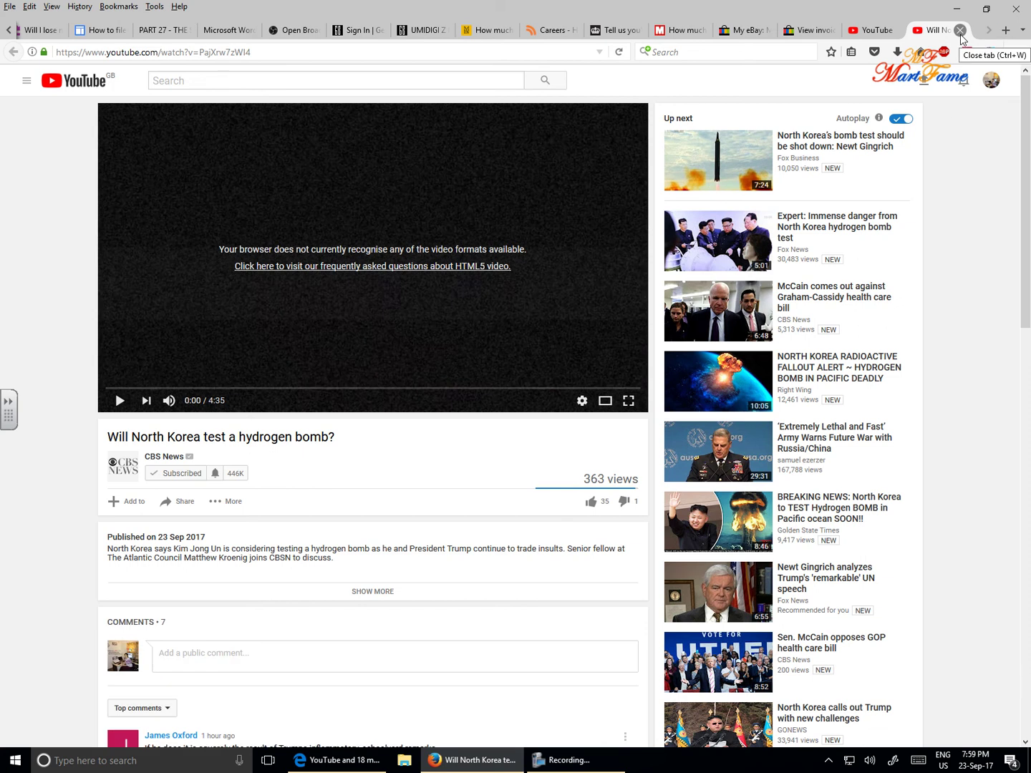
left_click(992, 81)
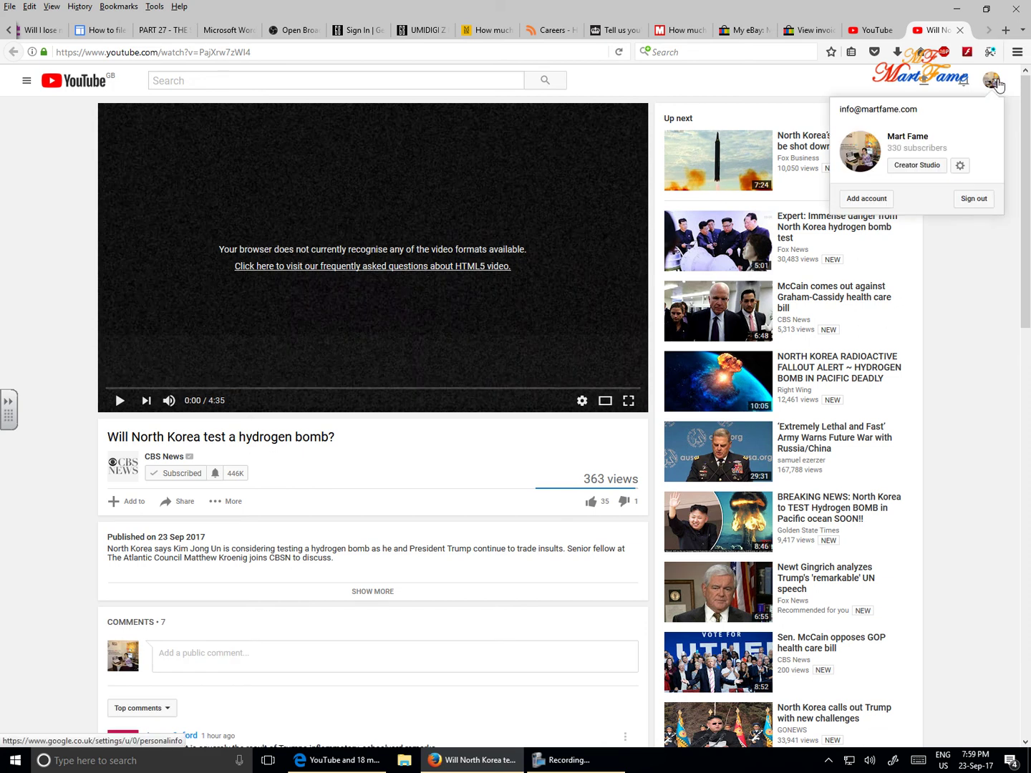
left_click(996, 82)
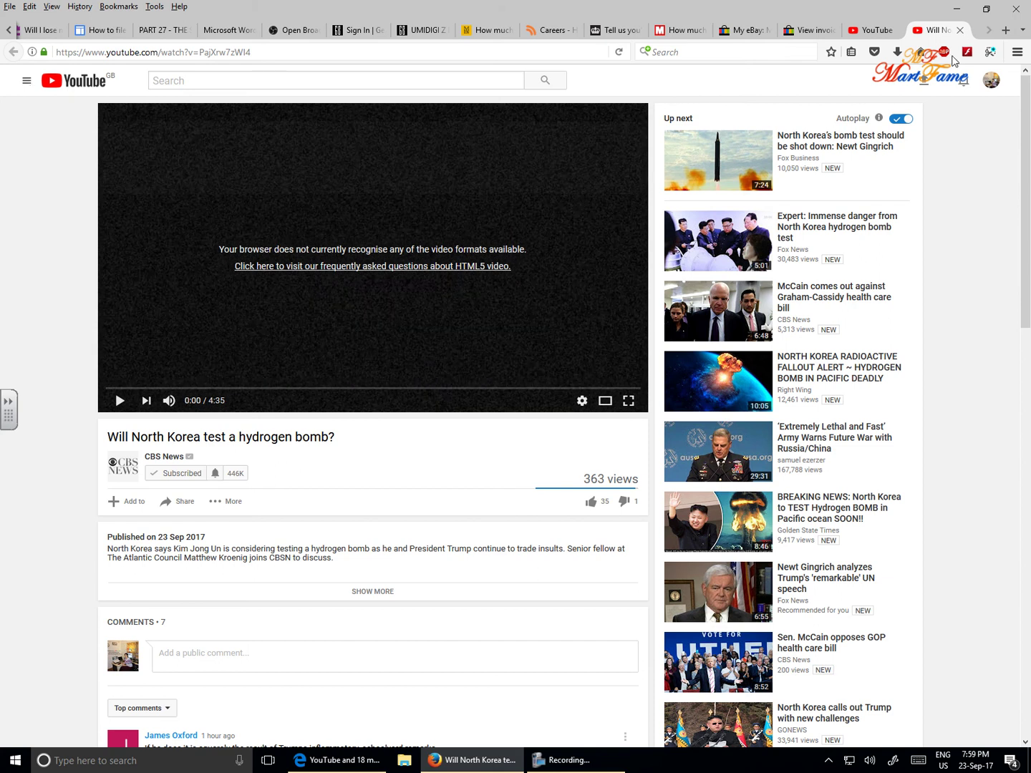
left_click(960, 30)
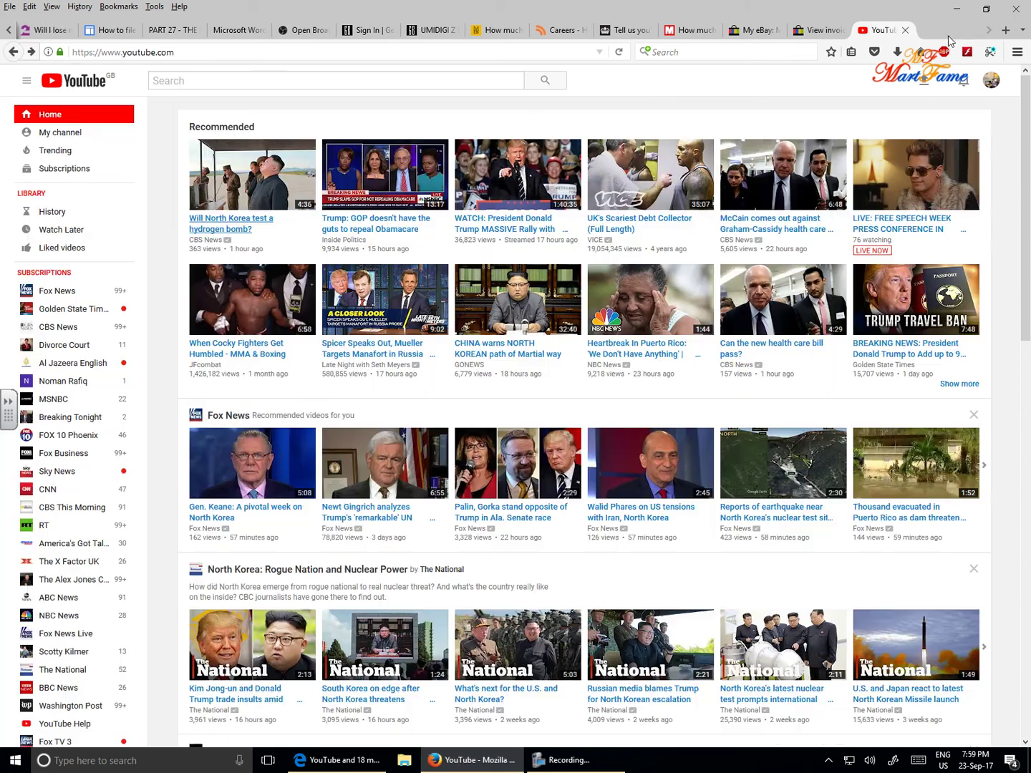
- Play 'Will North Korea test a hydrogen bomb?' and turn the player volume down
left_click(227, 225)
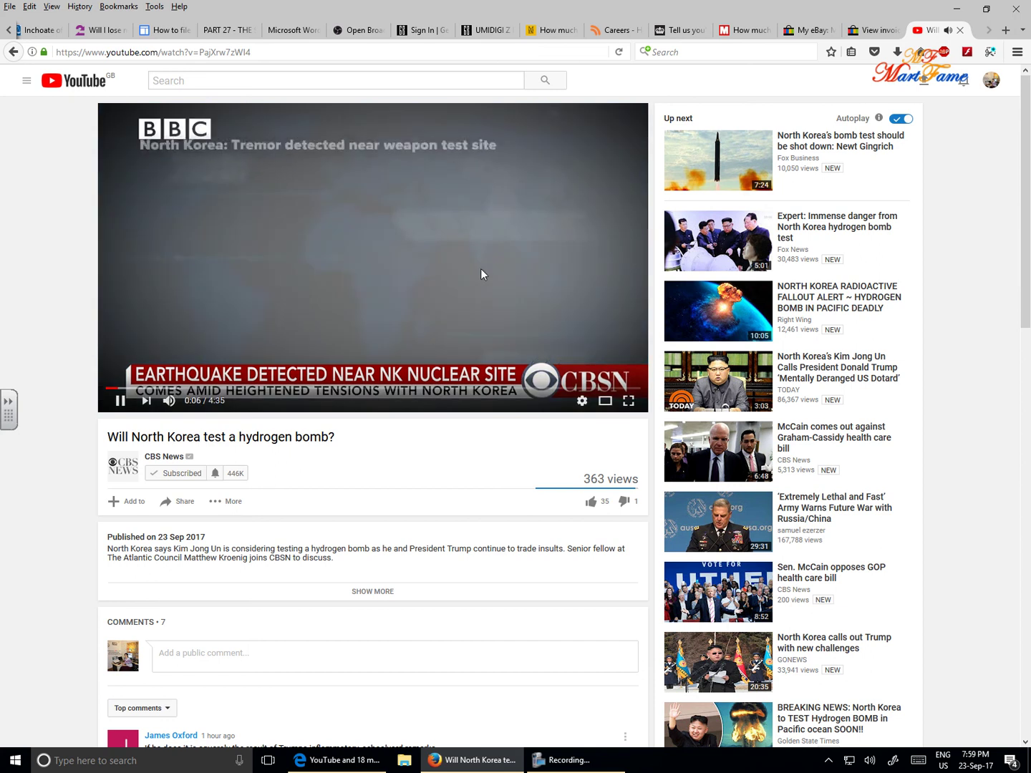
left_click(191, 401)
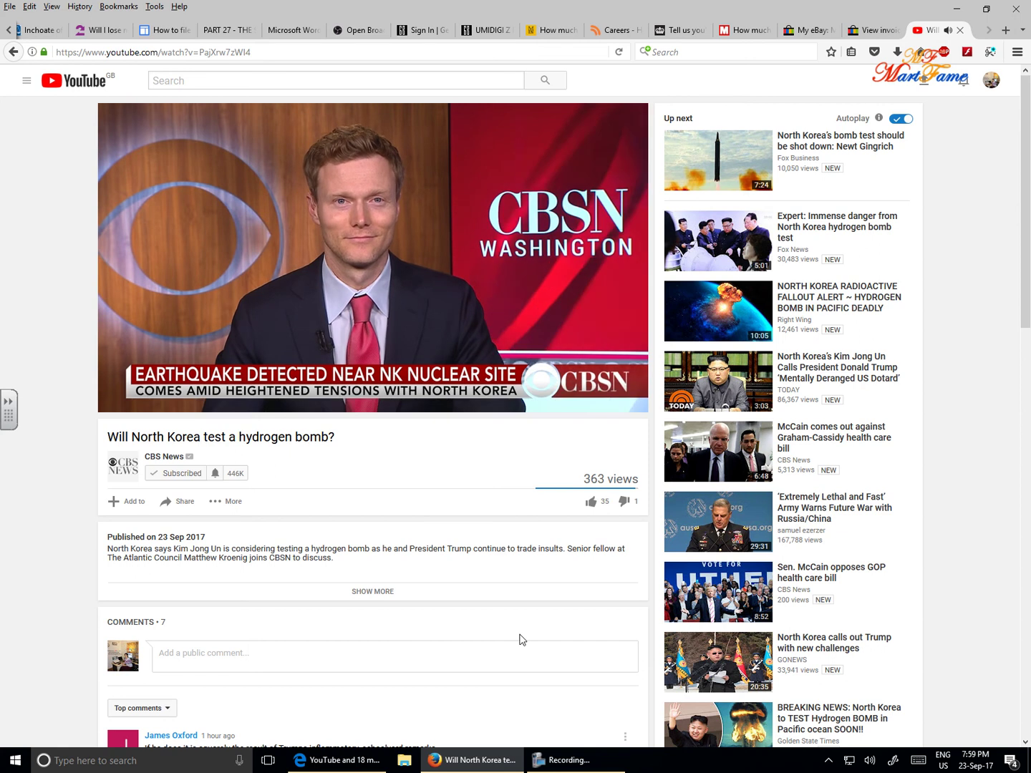
mouse_move(567, 761)
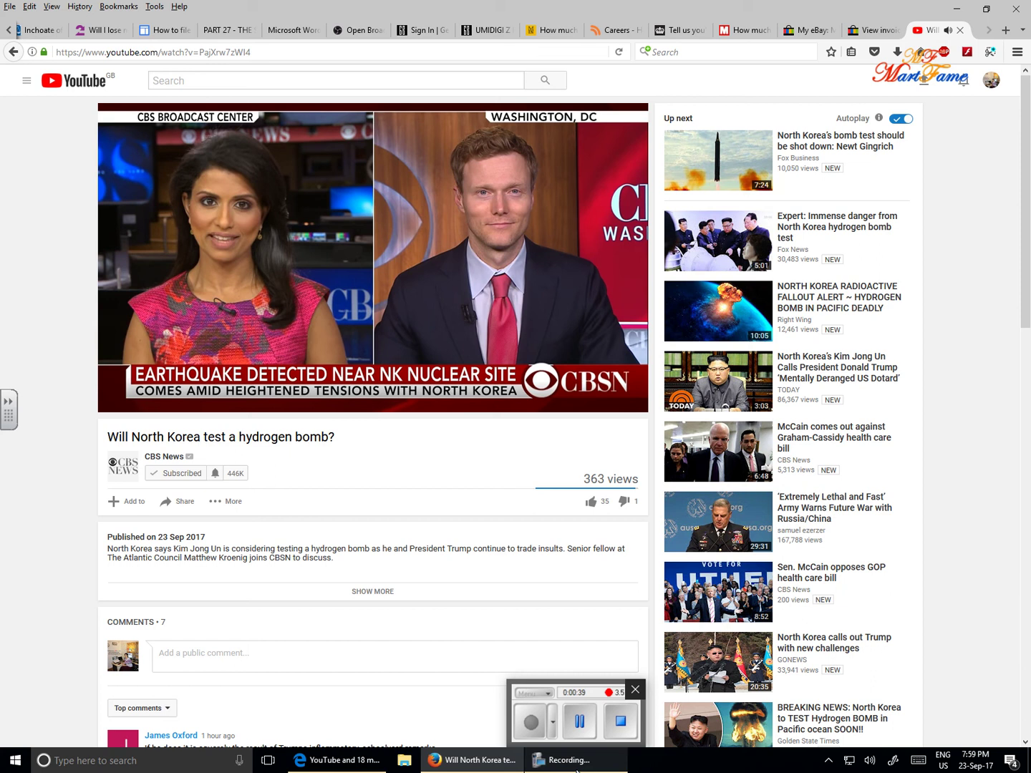
left_click(577, 769)
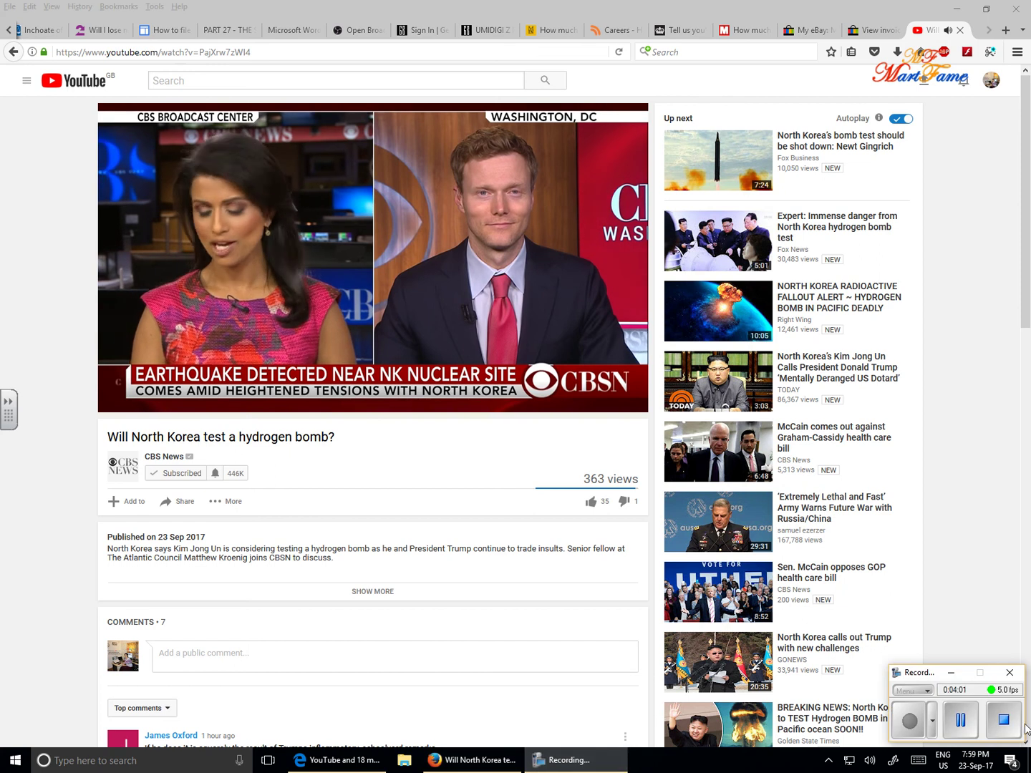